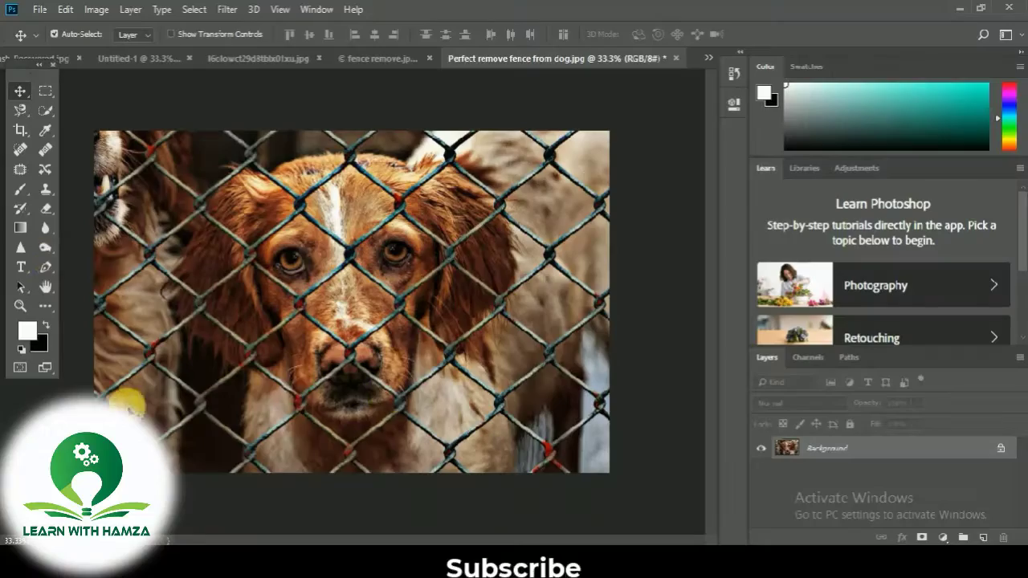
Clone-stamp over the fence wire near the left edge and beside the dog's nose
left_click(45, 189)
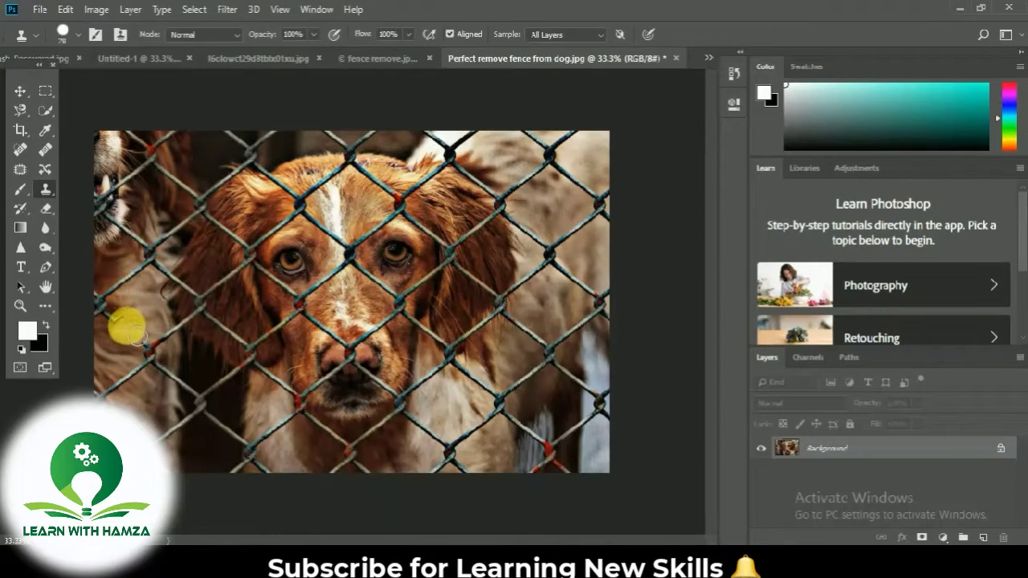
left_click_drag(127, 327, 106, 308)
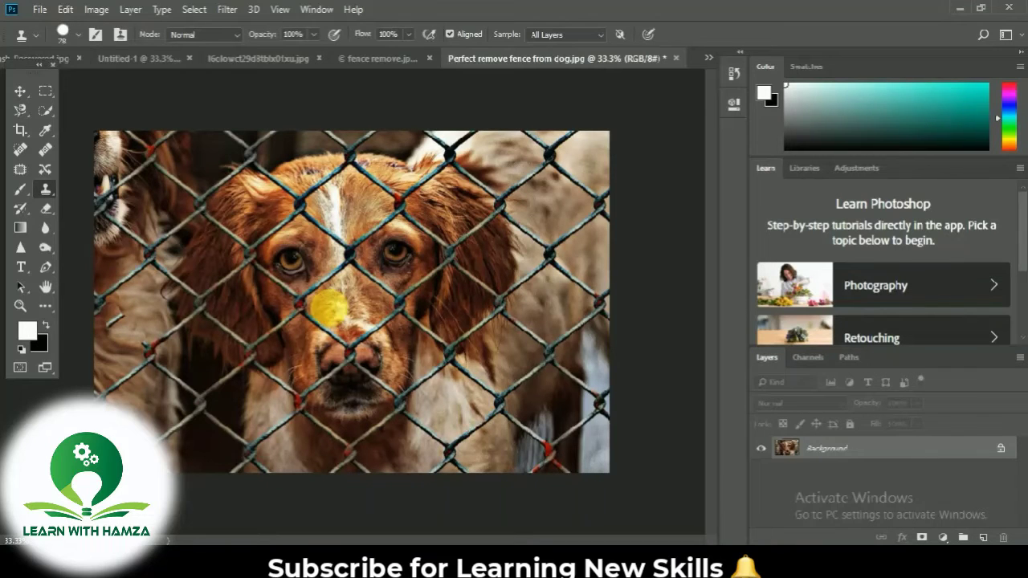
left_click_drag(314, 324, 367, 322)
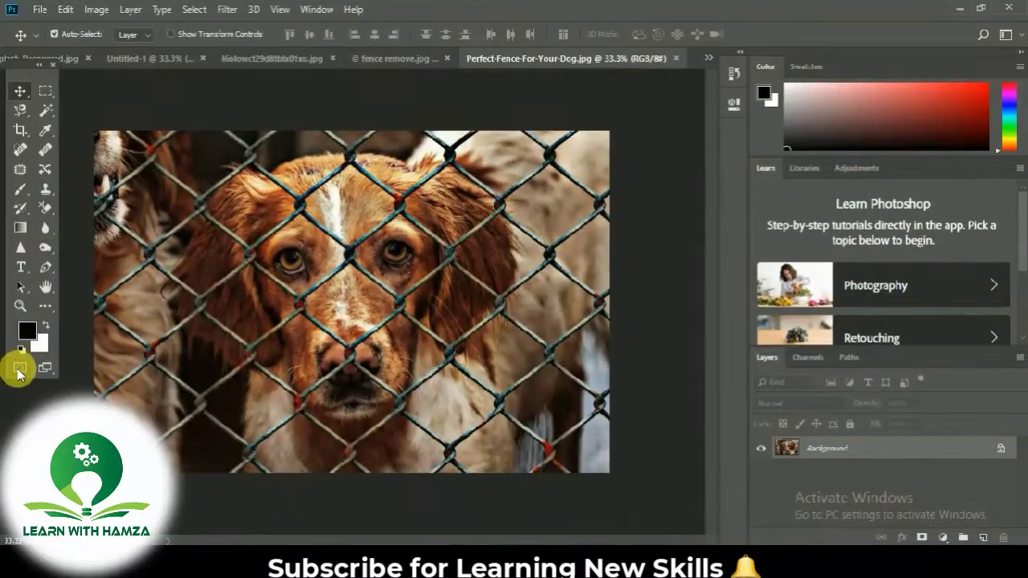
Enter Quick Mask mode and set up a 40-pixel Brush
left_click(21, 367)
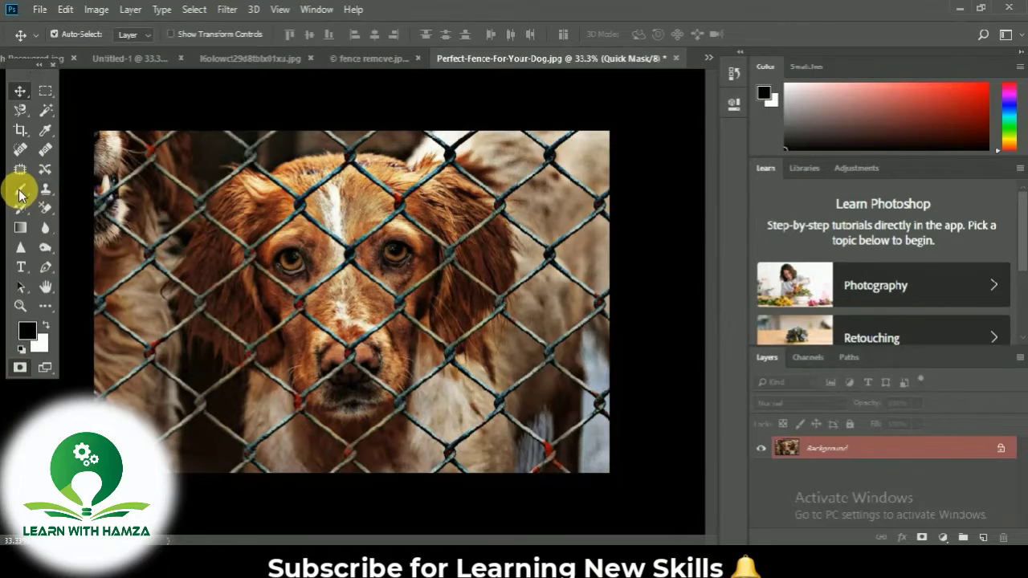
left_click(20, 189)
left_click(78, 33)
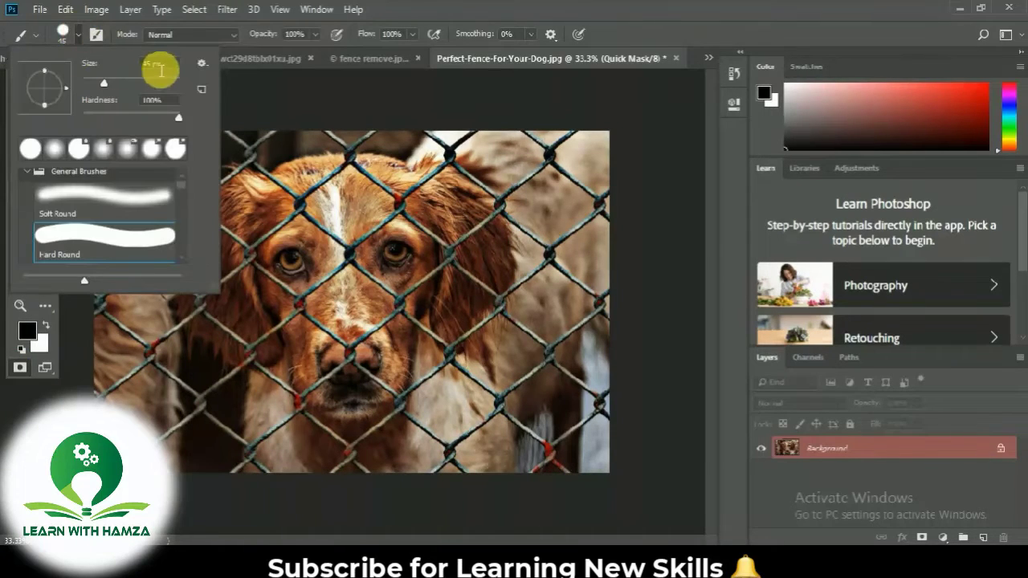
double_click(157, 64)
type("40")
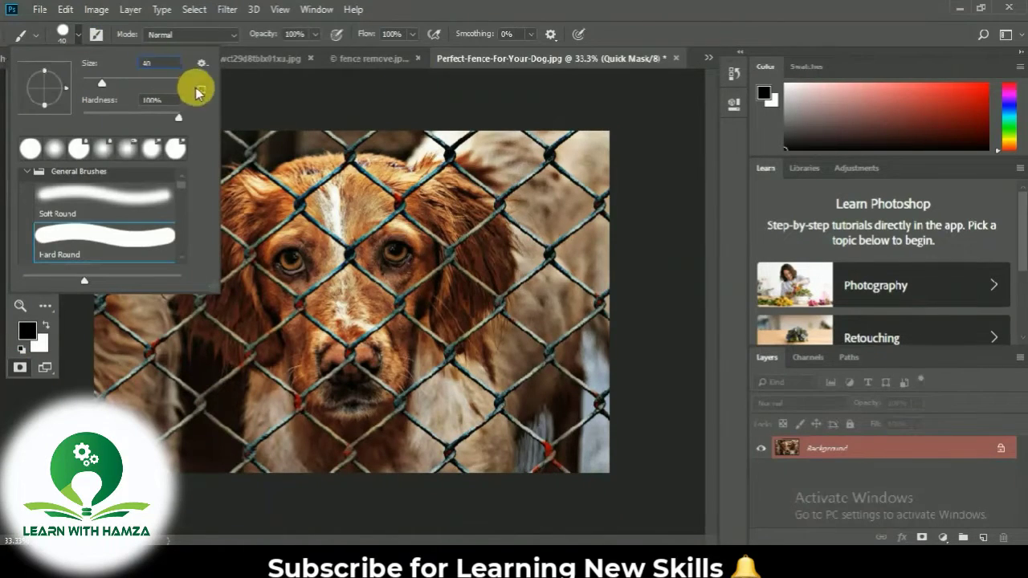
left_click(81, 32)
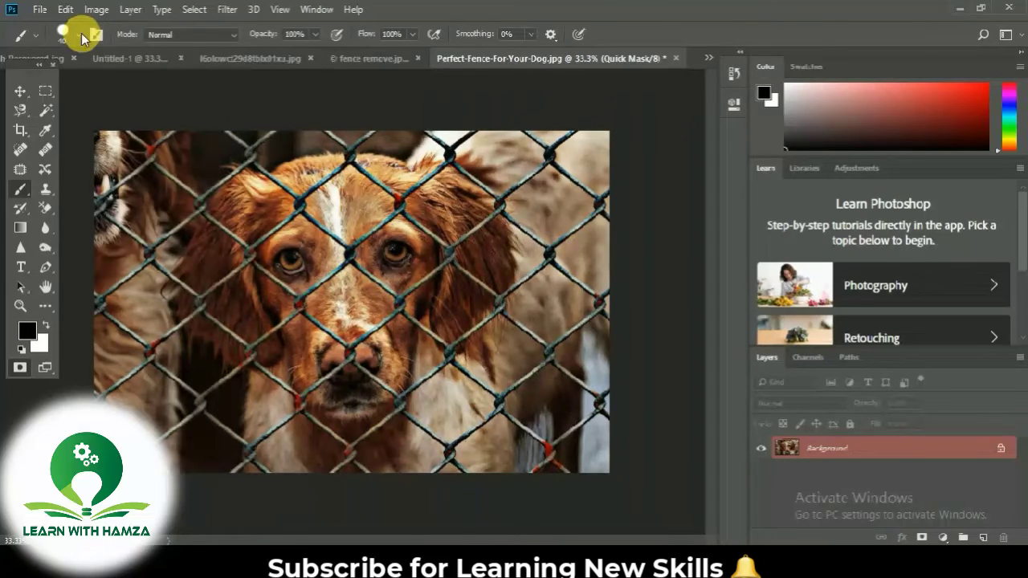
Keep Normal blending and paint red mask along the upper-left fence wire
left_click(232, 35)
left_click(212, 49)
mouse_move(149, 170)
left_mouse_down()
mouse_move(129, 173)
mouse_move(111, 196)
mouse_move(159, 161)
mouse_move(199, 192)
mouse_move(251, 169)
mouse_move(291, 193)
left_mouse_up()
left_click(105, 204)
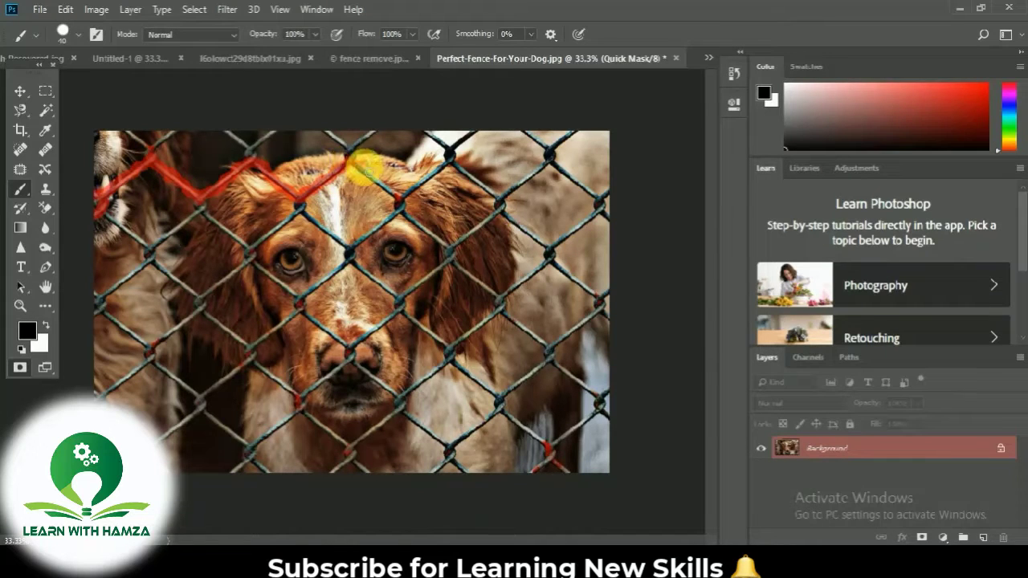
Mask the top and right-side fence wires over the dog's head
mouse_move(377, 184)
left_mouse_down()
mouse_move(400, 202)
mouse_move(475, 132)
left_mouse_up()
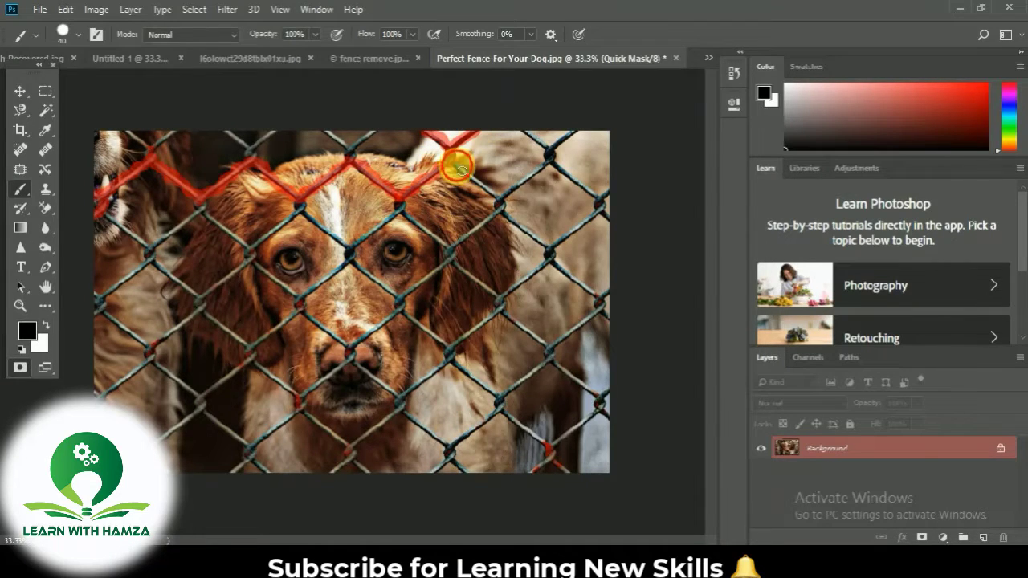
mouse_move(472, 182)
left_mouse_down()
mouse_move(493, 193)
mouse_move(457, 253)
left_mouse_up()
left_click(395, 206)
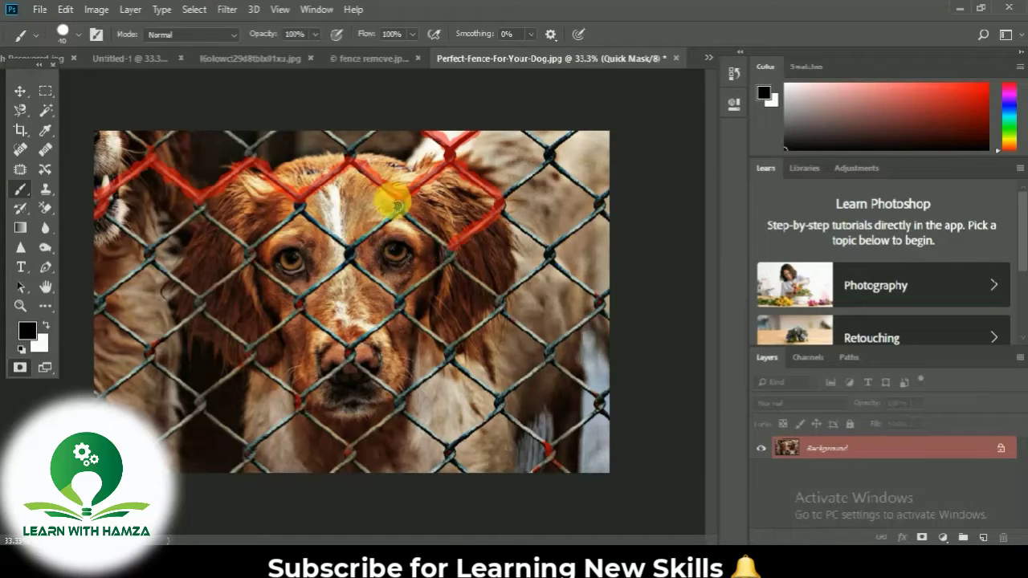
mouse_move(406, 213)
left_mouse_down()
mouse_move(447, 253)
mouse_move(406, 207)
mouse_move(350, 254)
left_mouse_up()
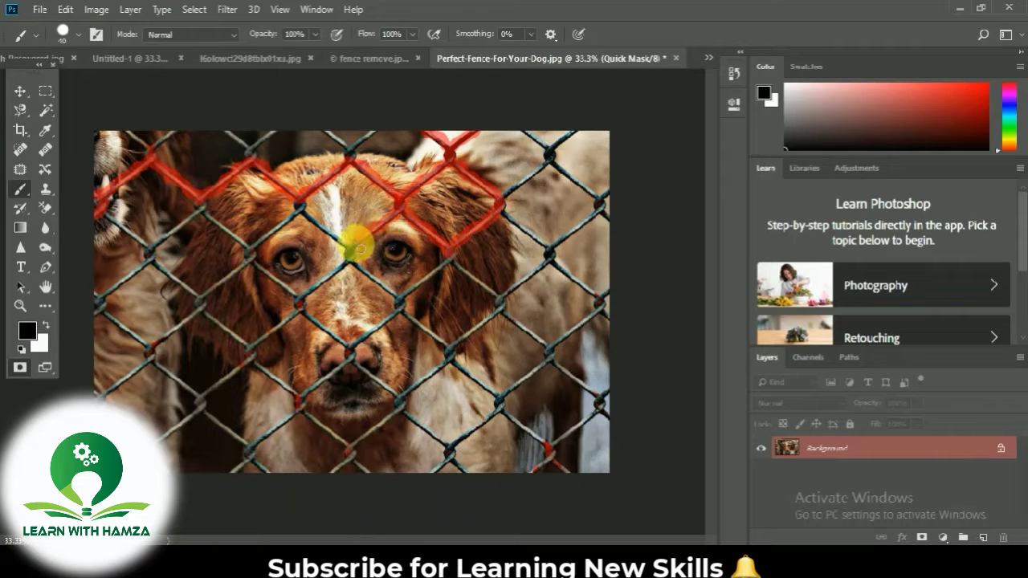
Mask the wires crossing the dog's forehead and face
left_click(300, 207)
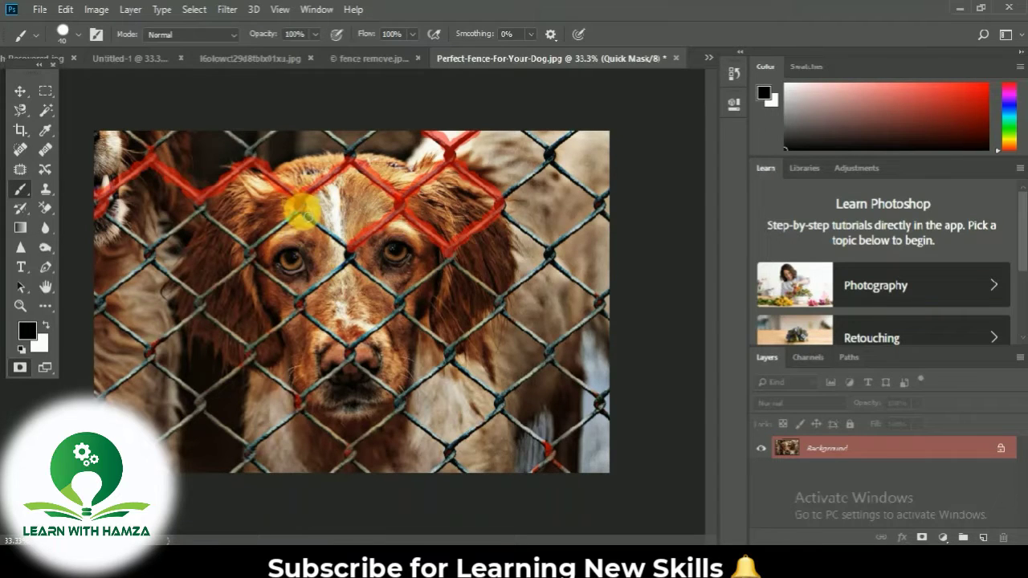
mouse_move(308, 219)
left_mouse_down()
mouse_move(337, 230)
mouse_move(354, 256)
mouse_move(304, 215)
mouse_move(265, 237)
mouse_move(295, 215)
mouse_move(208, 217)
left_mouse_up()
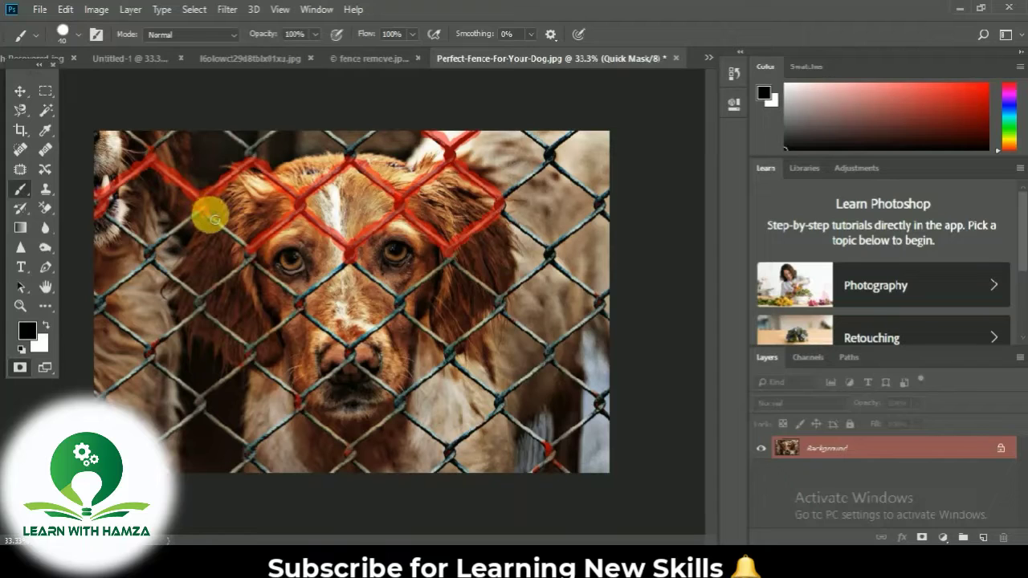
mouse_move(214, 218)
left_mouse_down()
mouse_move(253, 254)
mouse_move(202, 313)
mouse_move(239, 344)
mouse_move(263, 347)
mouse_move(276, 326)
mouse_move(301, 318)
left_mouse_up()
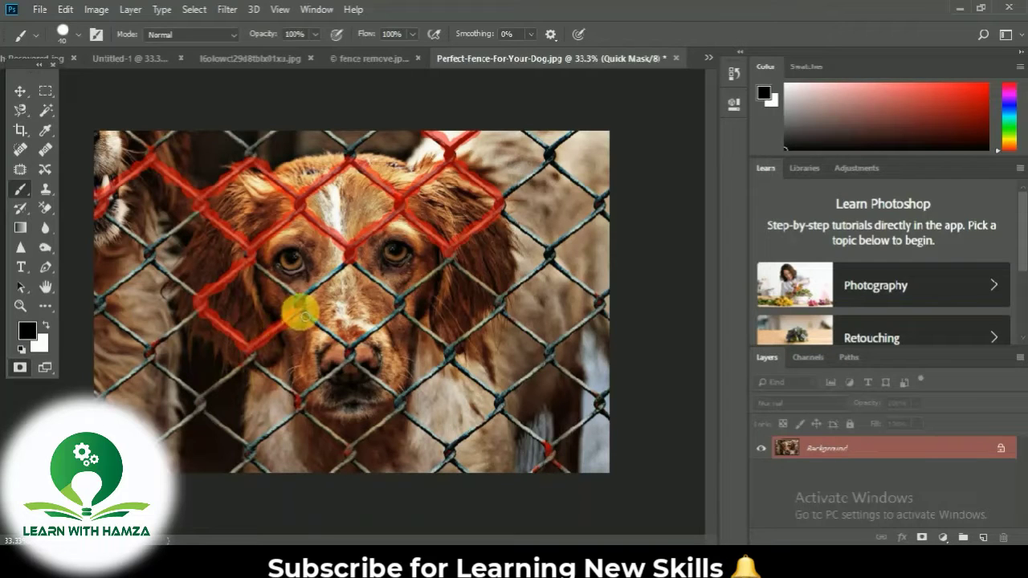
mouse_move(252, 265)
left_mouse_down()
mouse_move(248, 259)
mouse_move(296, 294)
mouse_move(356, 262)
mouse_move(397, 297)
mouse_move(359, 270)
mouse_move(401, 324)
mouse_move(363, 336)
mouse_move(305, 310)
mouse_move(337, 340)
mouse_move(313, 324)
mouse_move(394, 298)
mouse_move(404, 306)
mouse_move(399, 291)
mouse_move(420, 292)
mouse_move(445, 262)
mouse_move(509, 309)
mouse_move(519, 284)
mouse_move(547, 273)
mouse_move(605, 294)
mouse_move(546, 248)
mouse_move(591, 223)
mouse_move(562, 241)
mouse_move(505, 217)
mouse_move(539, 238)
mouse_move(503, 206)
mouse_move(554, 142)
mouse_move(581, 133)
mouse_move(549, 151)
mouse_move(523, 126)
mouse_move(593, 196)
mouse_move(608, 191)
mouse_move(610, 210)
mouse_move(574, 222)
mouse_move(351, 164)
mouse_move(356, 138)
mouse_move(372, 131)
mouse_move(359, 148)
mouse_move(321, 126)
mouse_move(248, 152)
mouse_move(278, 138)
mouse_move(222, 126)
mouse_move(249, 156)
mouse_move(135, 134)
mouse_move(152, 144)
mouse_move(100, 209)
mouse_move(137, 234)
mouse_move(191, 228)
mouse_move(153, 230)
mouse_move(98, 300)
left_mouse_up()
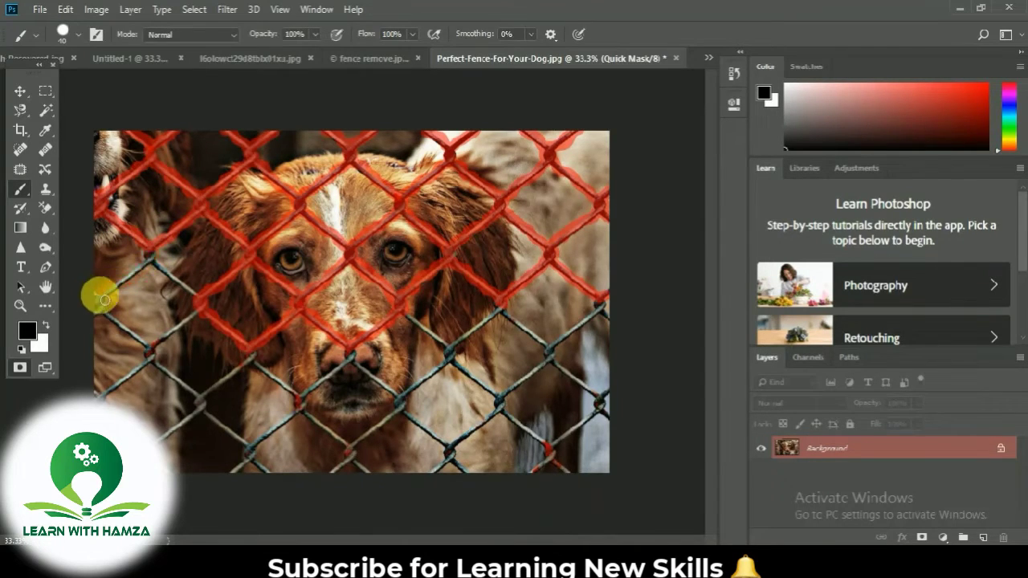
Paint red mask along the lower-left wires, down around the muzzle and chin
left_click(151, 257)
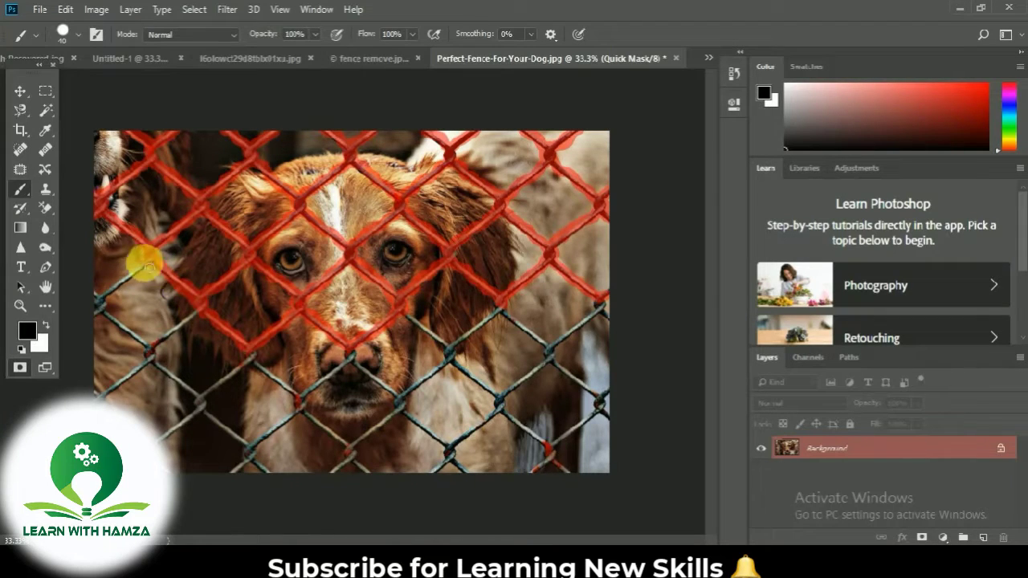
mouse_move(149, 265)
left_mouse_down()
mouse_move(98, 298)
mouse_move(152, 356)
mouse_move(91, 395)
left_mouse_up()
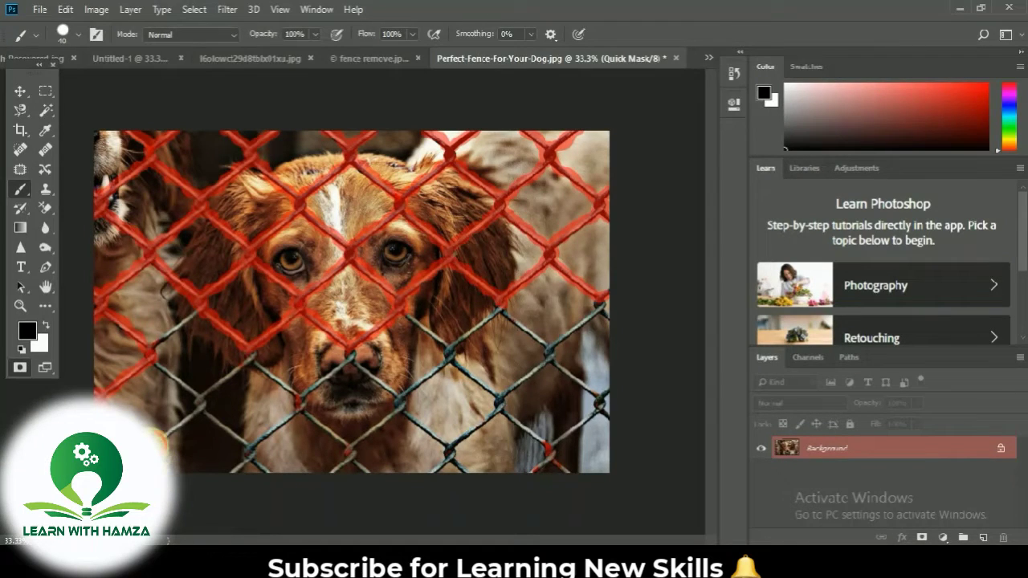
mouse_move(160, 438)
left_mouse_down()
mouse_move(206, 416)
mouse_move(252, 450)
mouse_move(232, 475)
mouse_move(255, 462)
left_mouse_up()
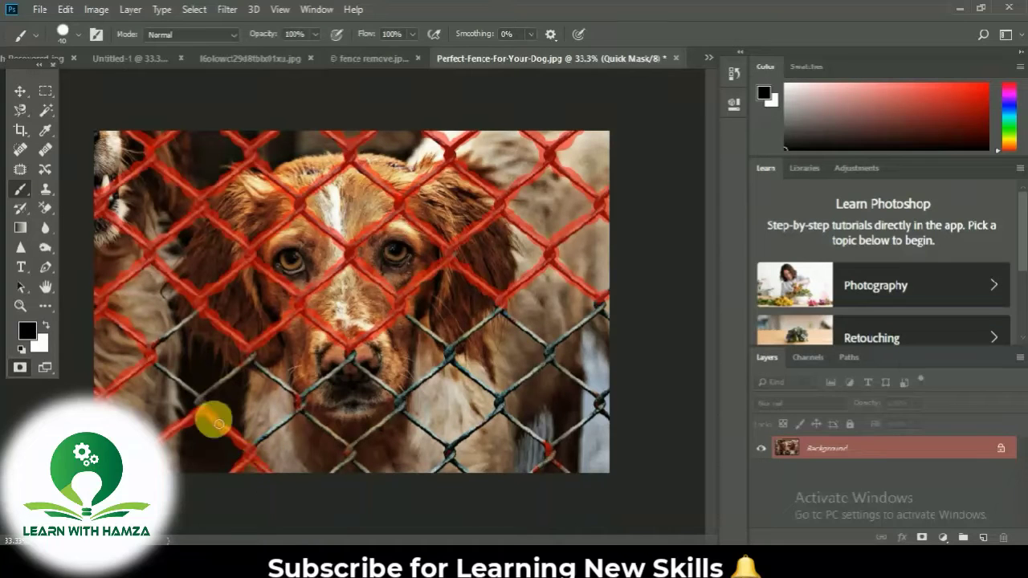
mouse_move(175, 376)
left_mouse_down()
mouse_move(200, 394)
mouse_move(204, 414)
left_mouse_up()
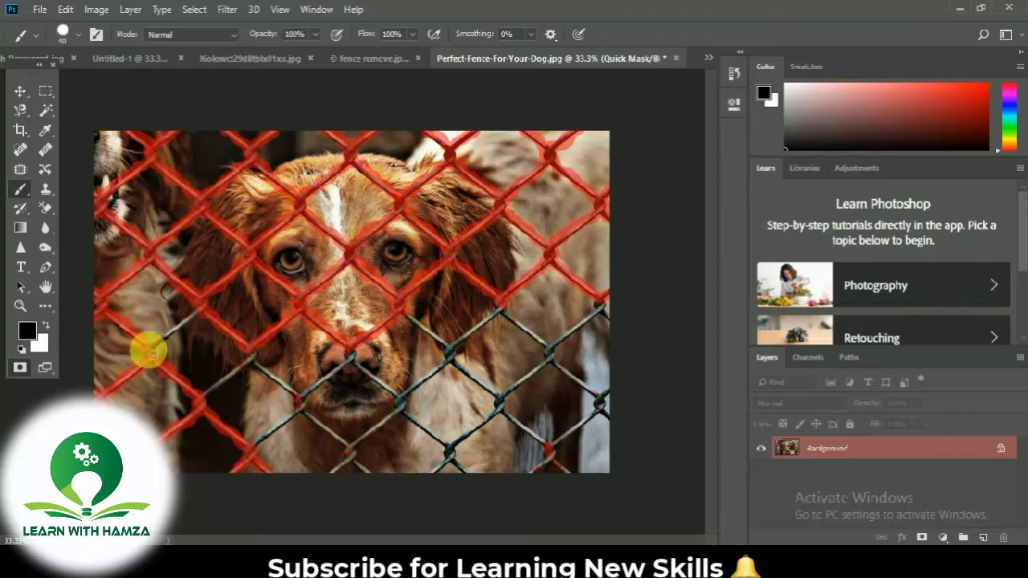
left_click_drag(149, 345, 206, 315)
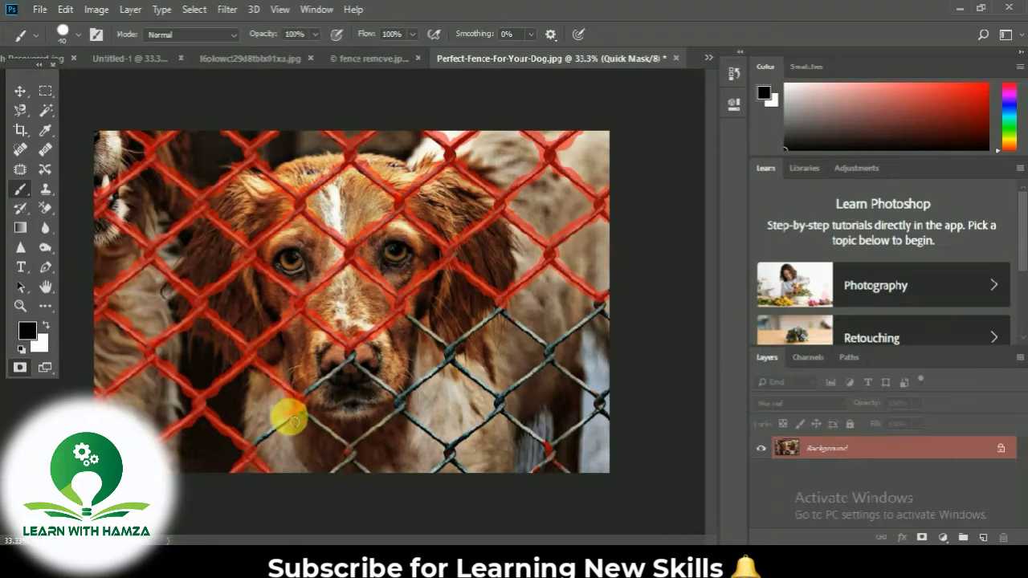
left_click_drag(294, 420, 351, 355)
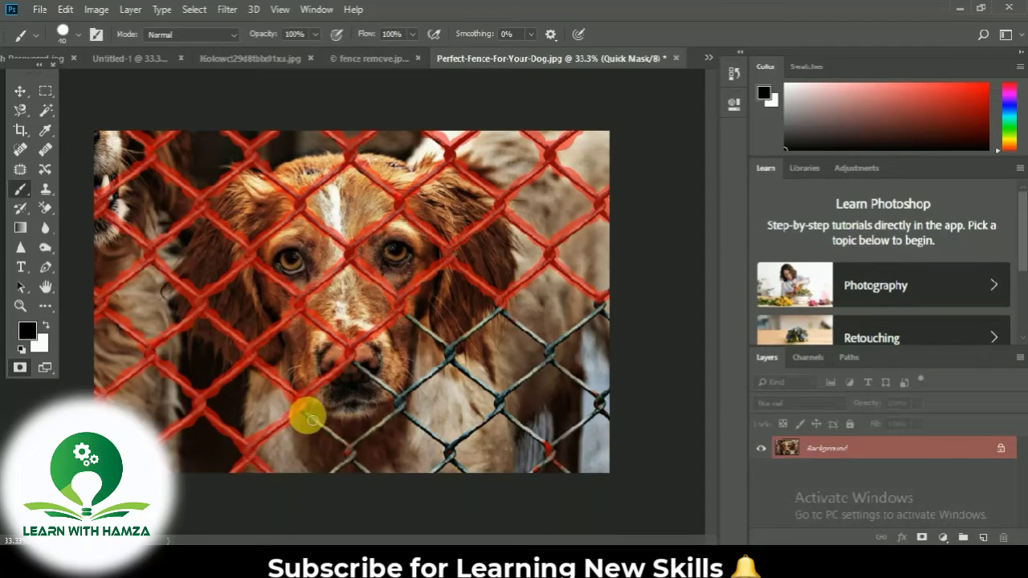
mouse_move(305, 412)
left_mouse_down()
mouse_move(348, 442)
mouse_move(306, 413)
mouse_move(365, 436)
mouse_move(390, 416)
mouse_move(360, 447)
left_mouse_up()
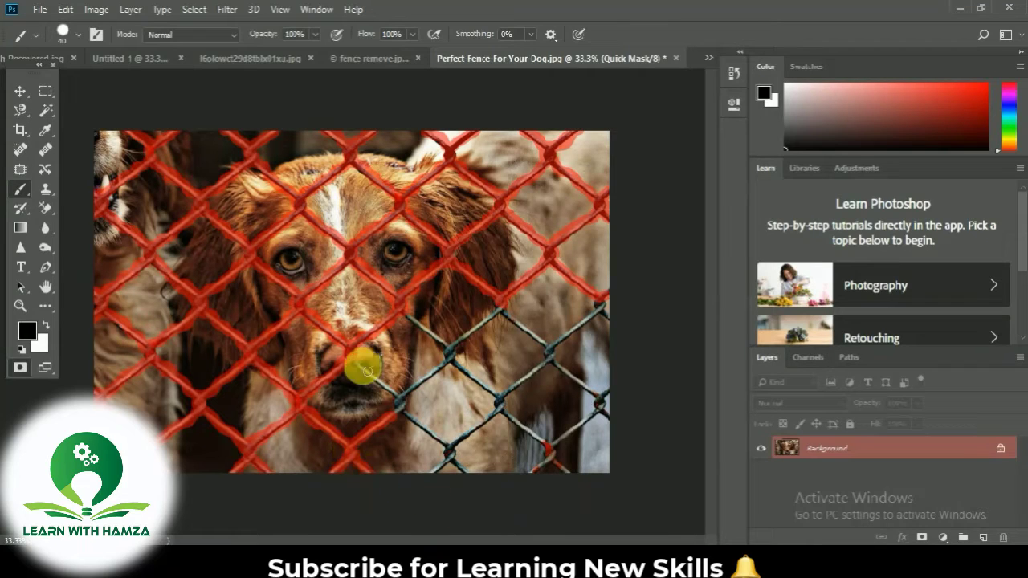
Mask the last lower-right wires and exit Quick Mask to get a selection
mouse_move(365, 371)
left_mouse_down()
mouse_move(403, 402)
mouse_move(451, 365)
mouse_move(498, 305)
left_mouse_up()
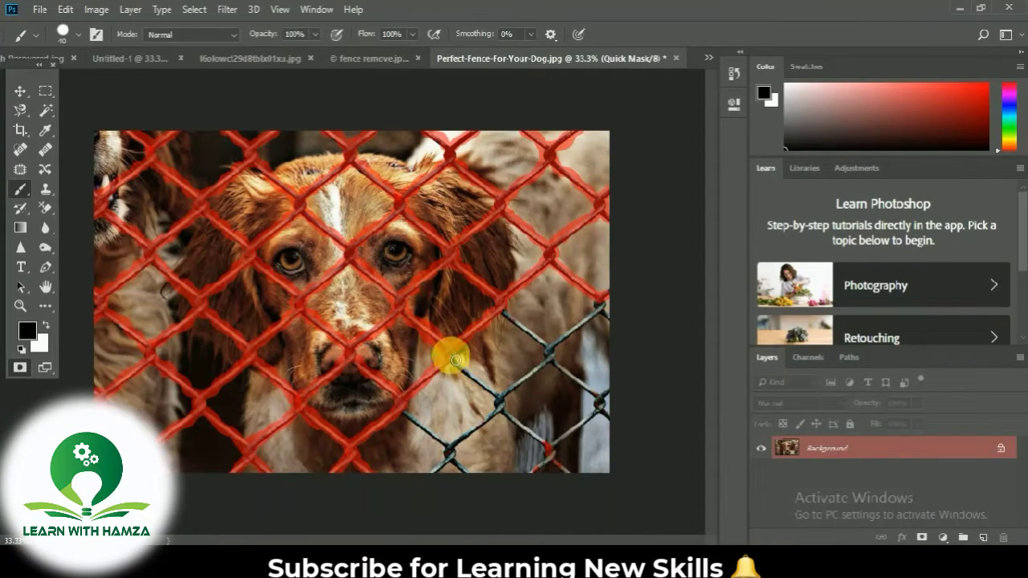
mouse_move(448, 356)
left_mouse_down()
mouse_move(507, 408)
mouse_move(459, 437)
mouse_move(454, 466)
left_mouse_up()
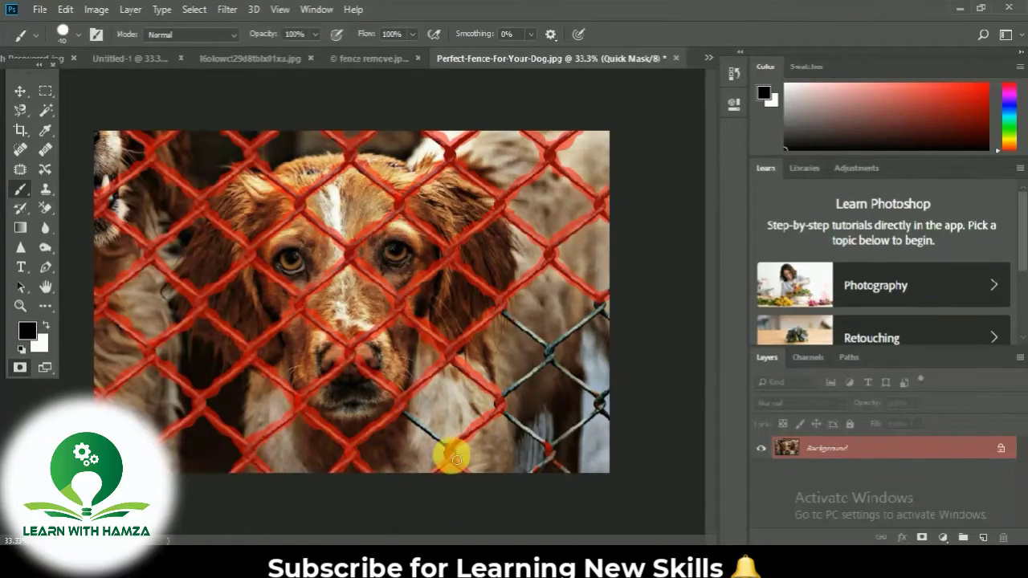
left_click_drag(402, 409, 450, 442)
mouse_move(501, 395)
left_mouse_down()
mouse_move(546, 358)
mouse_move(600, 398)
mouse_move(586, 421)
mouse_move(553, 436)
mouse_move(515, 426)
left_mouse_up()
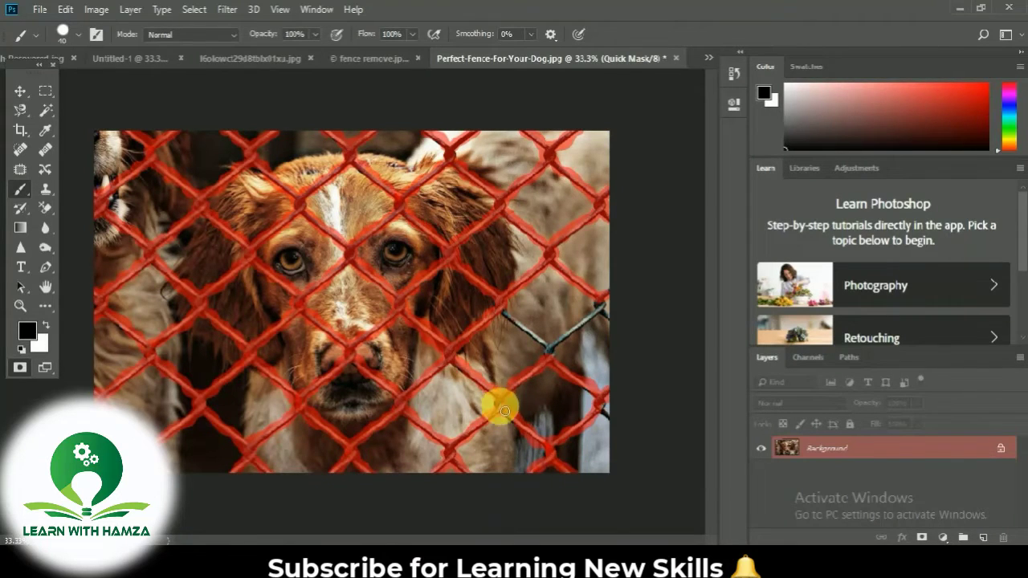
mouse_move(507, 314)
left_mouse_down()
mouse_move(552, 349)
mouse_move(552, 324)
mouse_move(590, 314)
mouse_move(565, 337)
mouse_move(578, 333)
mouse_move(602, 305)
mouse_move(613, 319)
mouse_move(595, 402)
mouse_move(617, 427)
left_mouse_up()
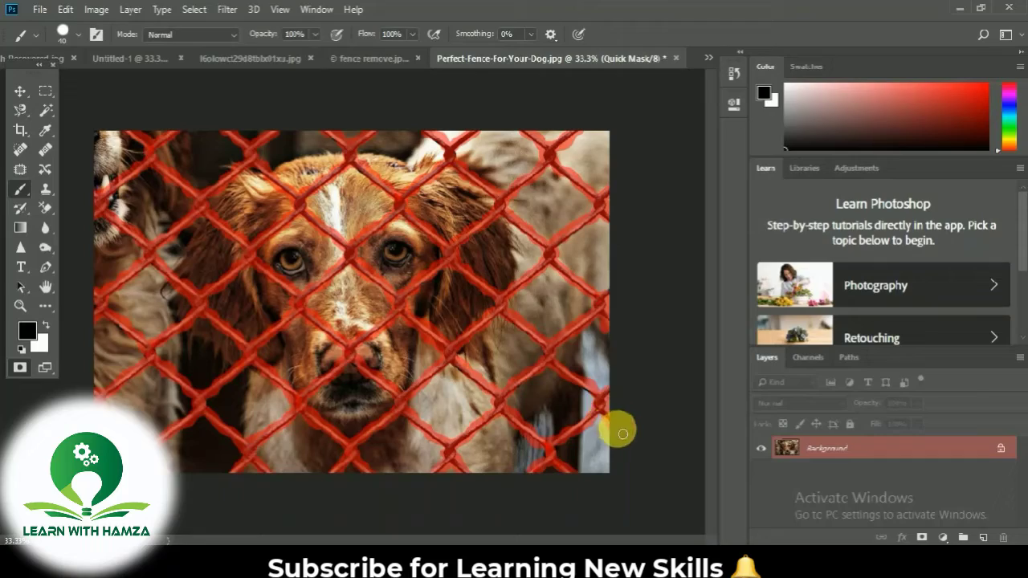
left_click(20, 367)
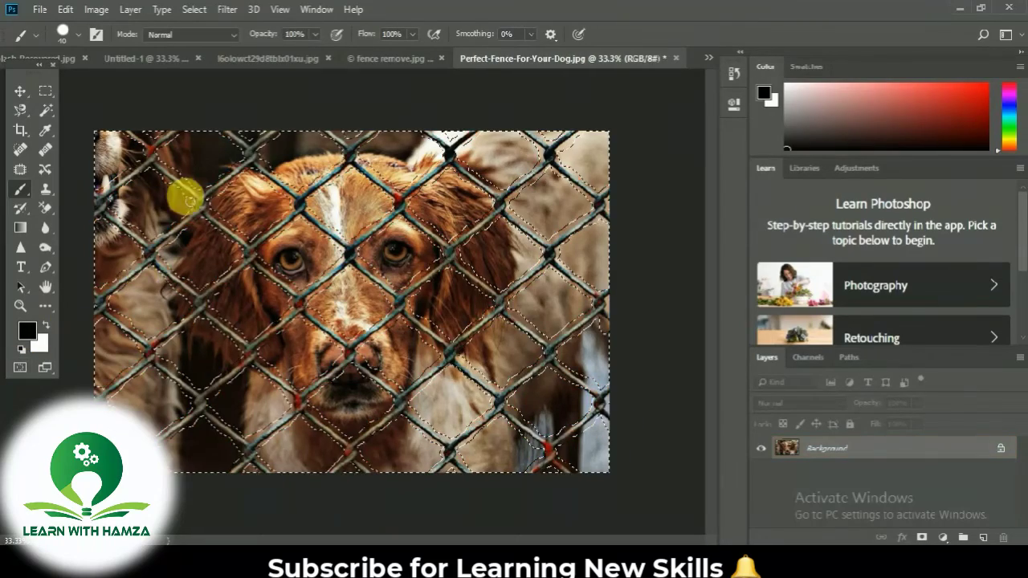
Invert the selection with Select Inverse so the fence wires are selected
left_click(46, 90)
right_click(137, 173)
left_click(173, 190)
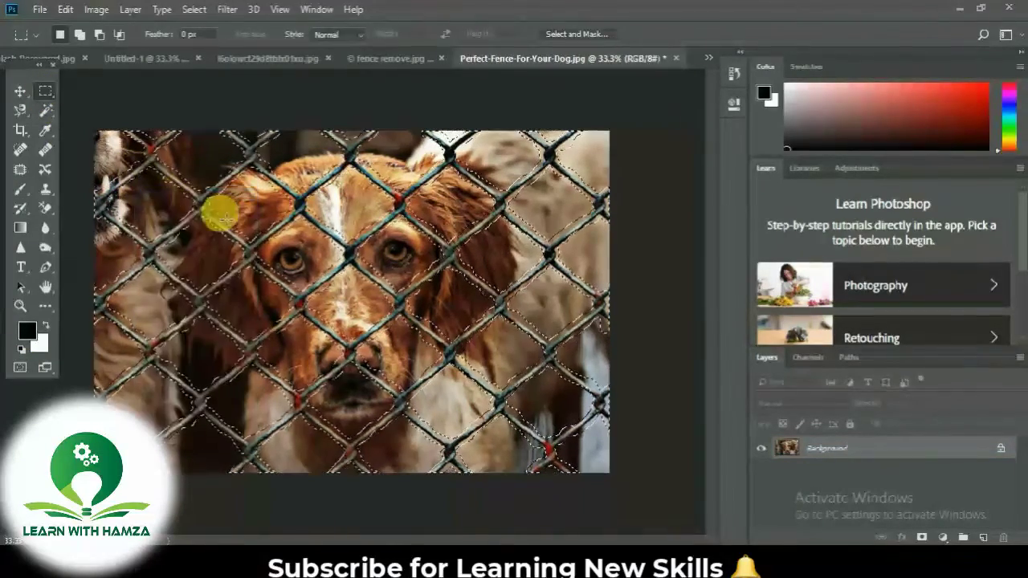
Fill the fence selection using Content-Aware contents
right_click(218, 214)
left_click(263, 397)
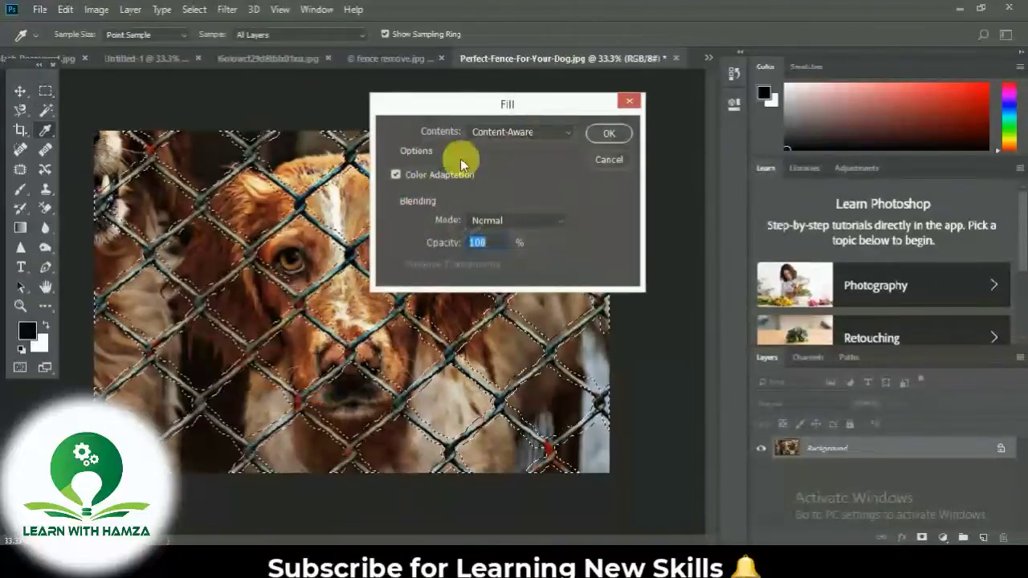
left_click(604, 134)
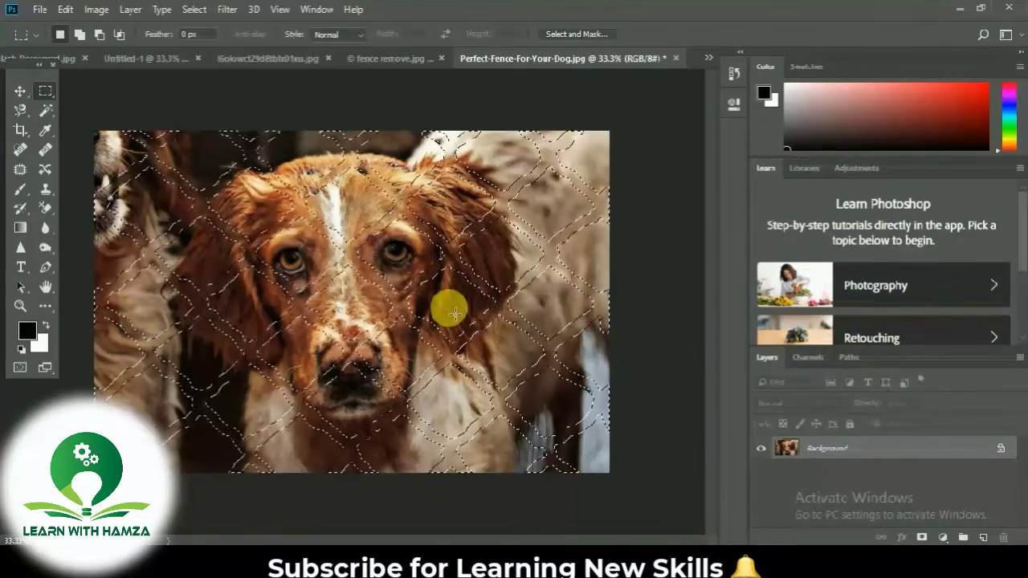
Deselect with Ctrl+D and return to the Move tool
key("ctrl+d")
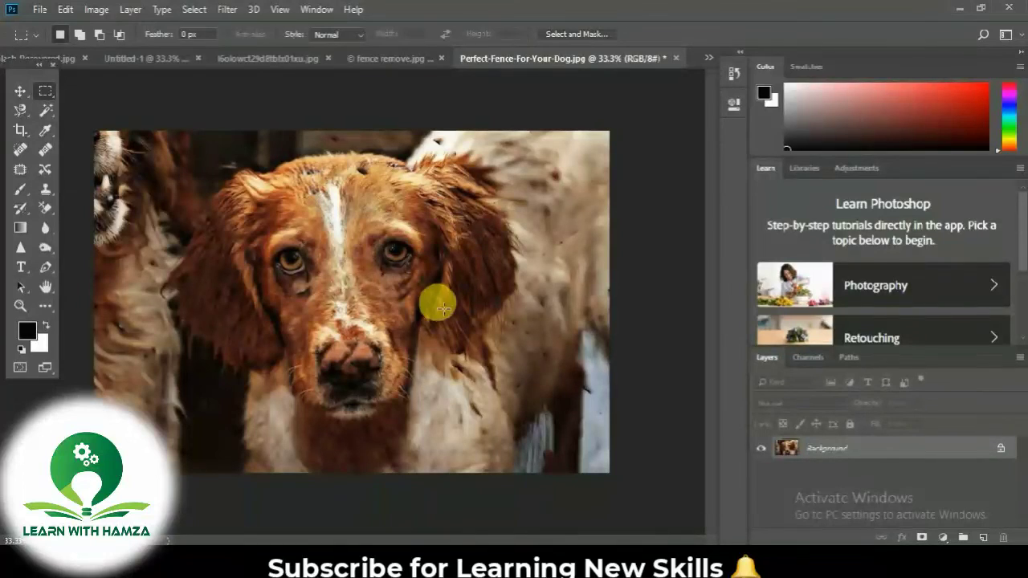
left_click(19, 89)
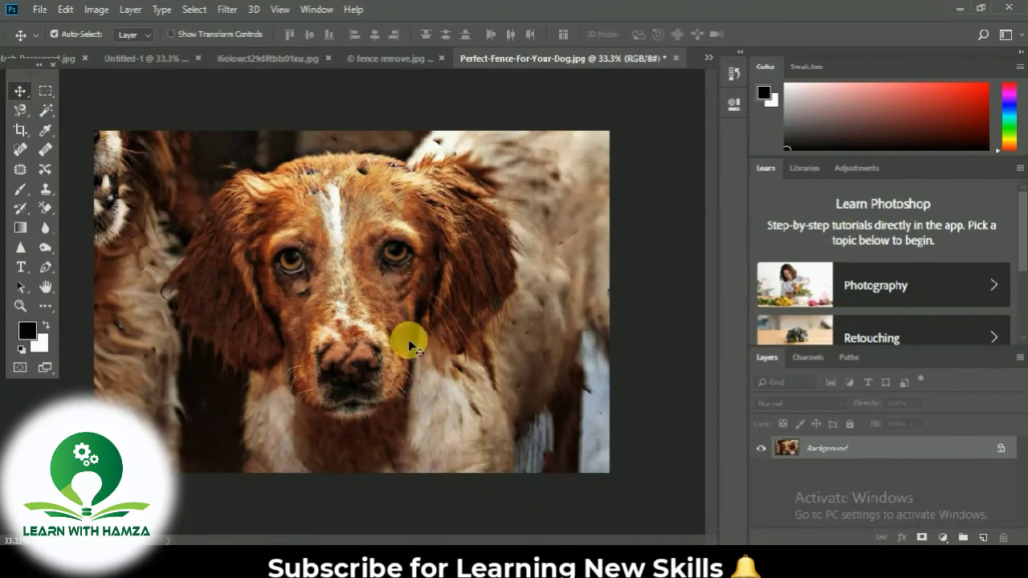